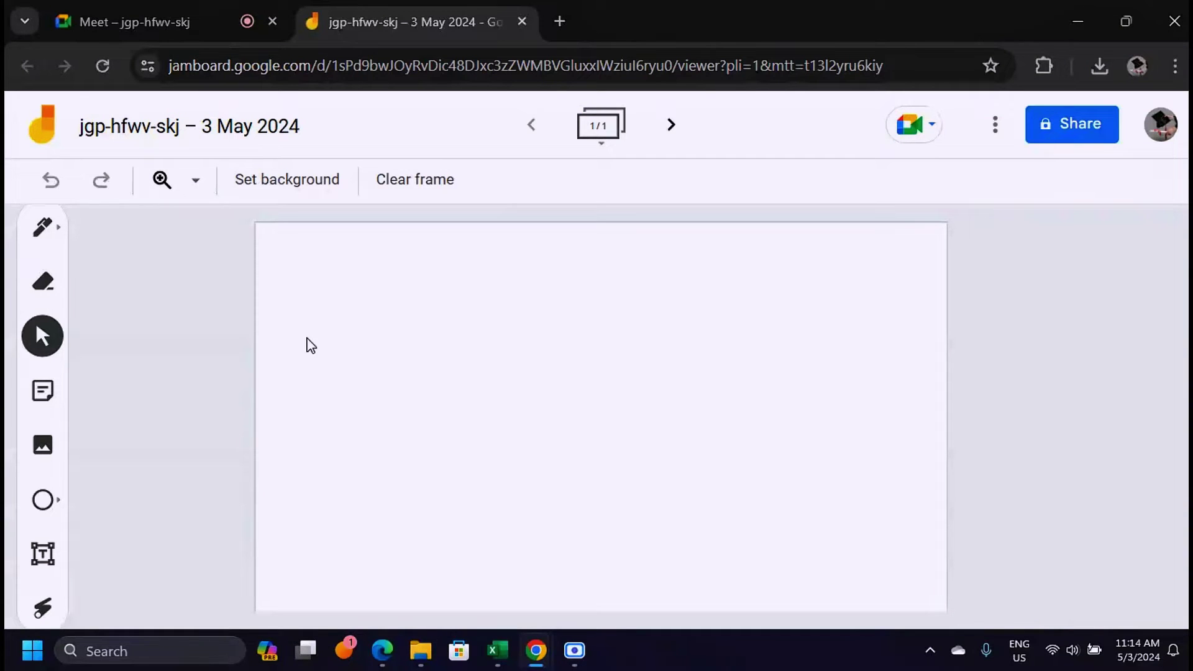
Close the open whiteboard tab and start a new whiteboard from the meeting's activities
key(ctrl+w)
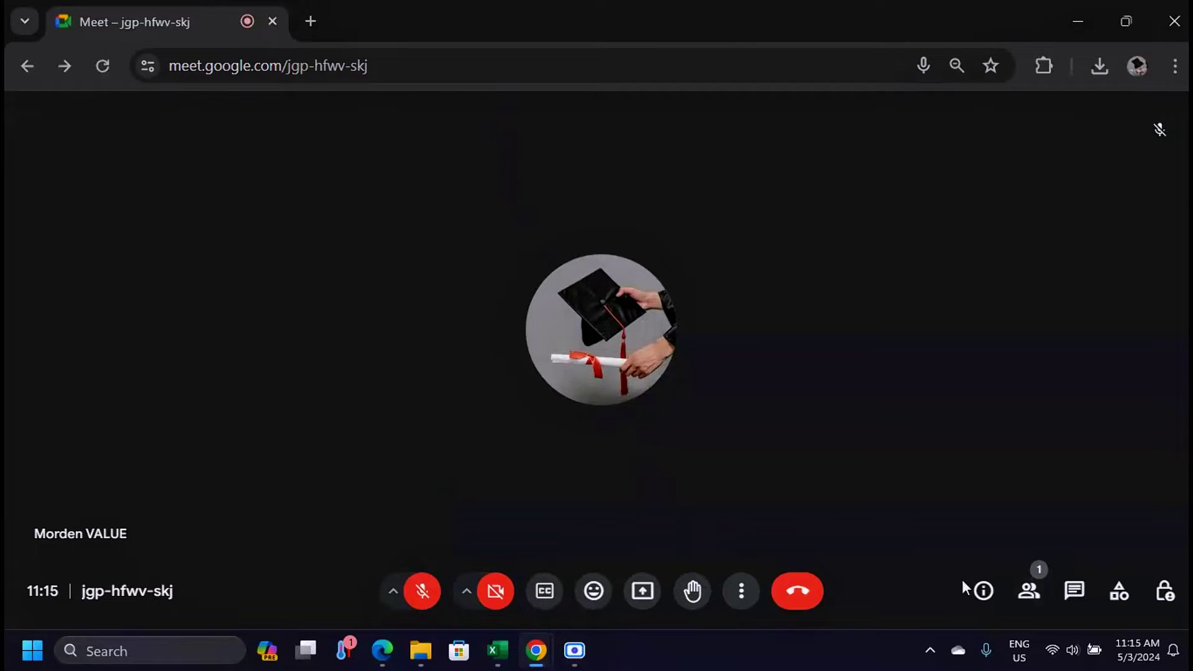
click(1120, 598)
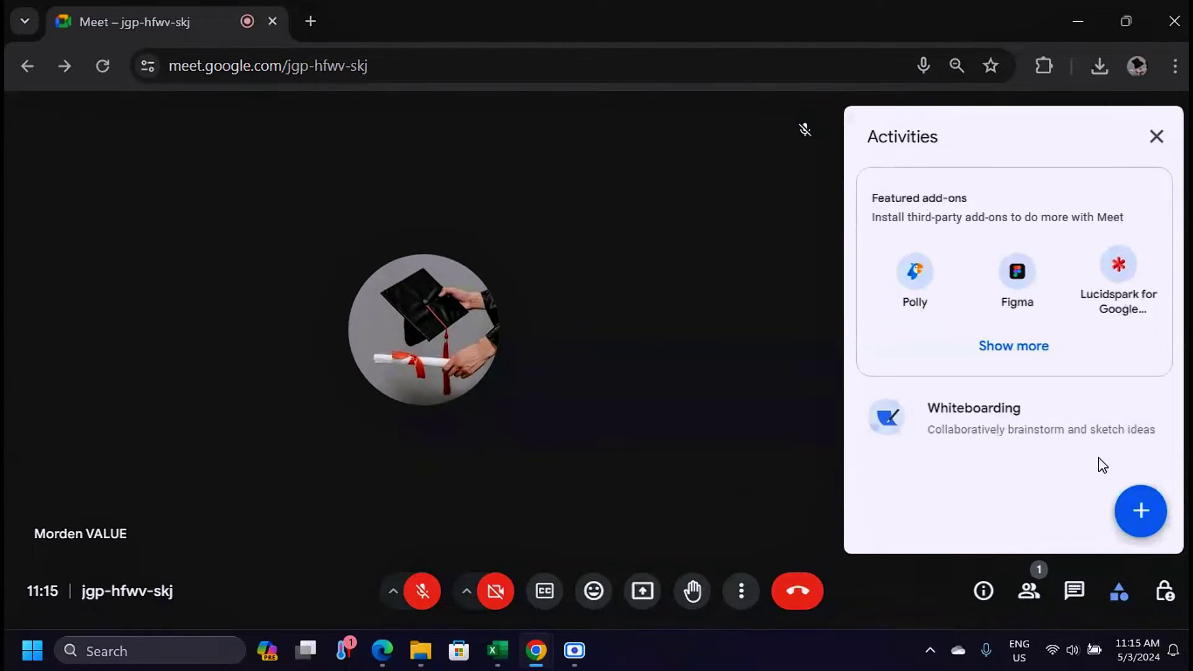
click(1034, 424)
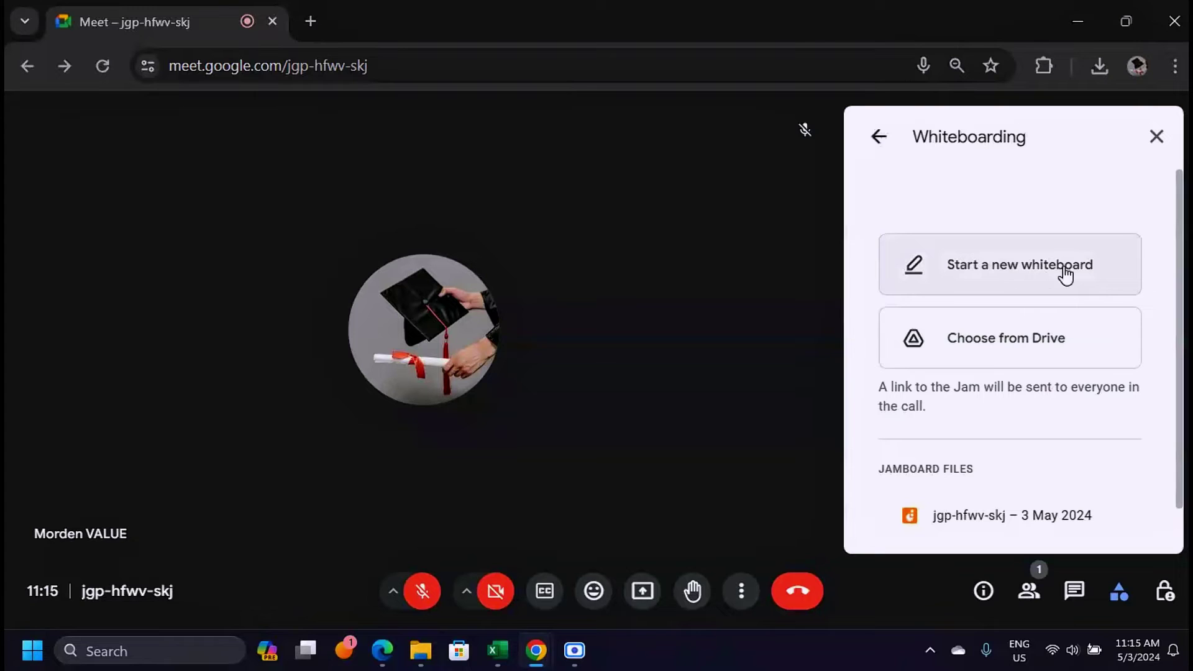
click(1021, 274)
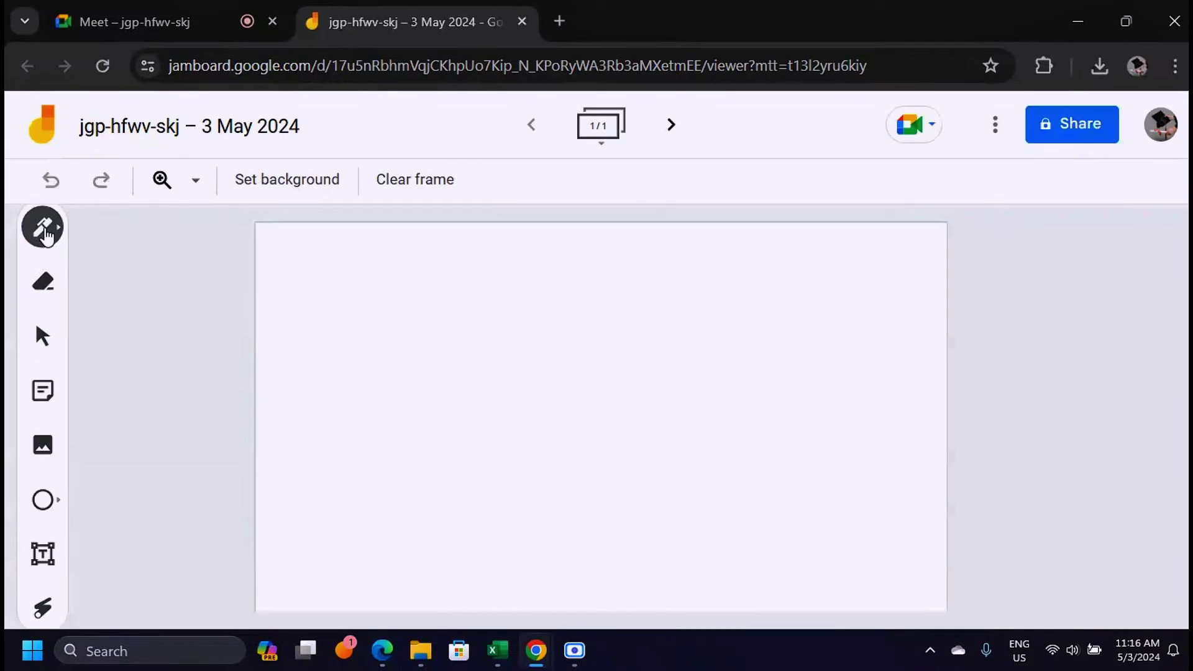
Draw one large freehand looping outline in thin black pen, filling most of the blank frame
drag(433, 315, 746, 538)
mouse_move(757, 461)
mouse_down()
mouse_move(700, 322)
mouse_move(867, 581)
mouse_move(400, 261)
mouse_move(441, 311)
mouse_up()
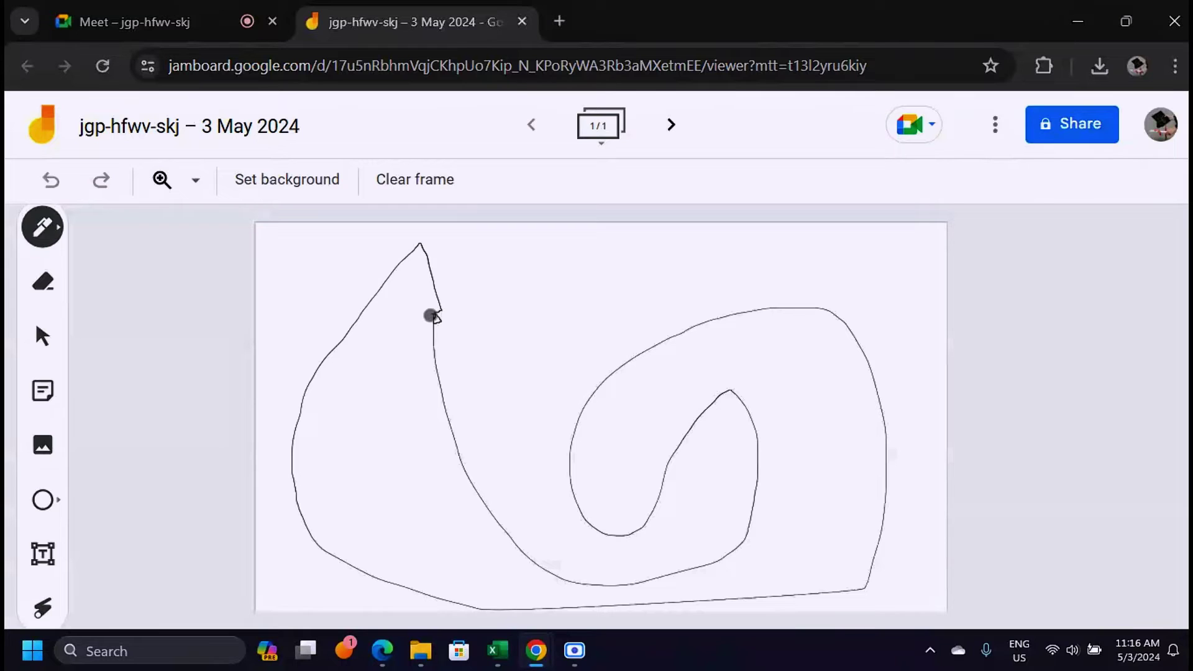
drag(435, 318, 437, 320)
Erase parts of the pen line around the peak in the upper-left area of the drawing
click(43, 282)
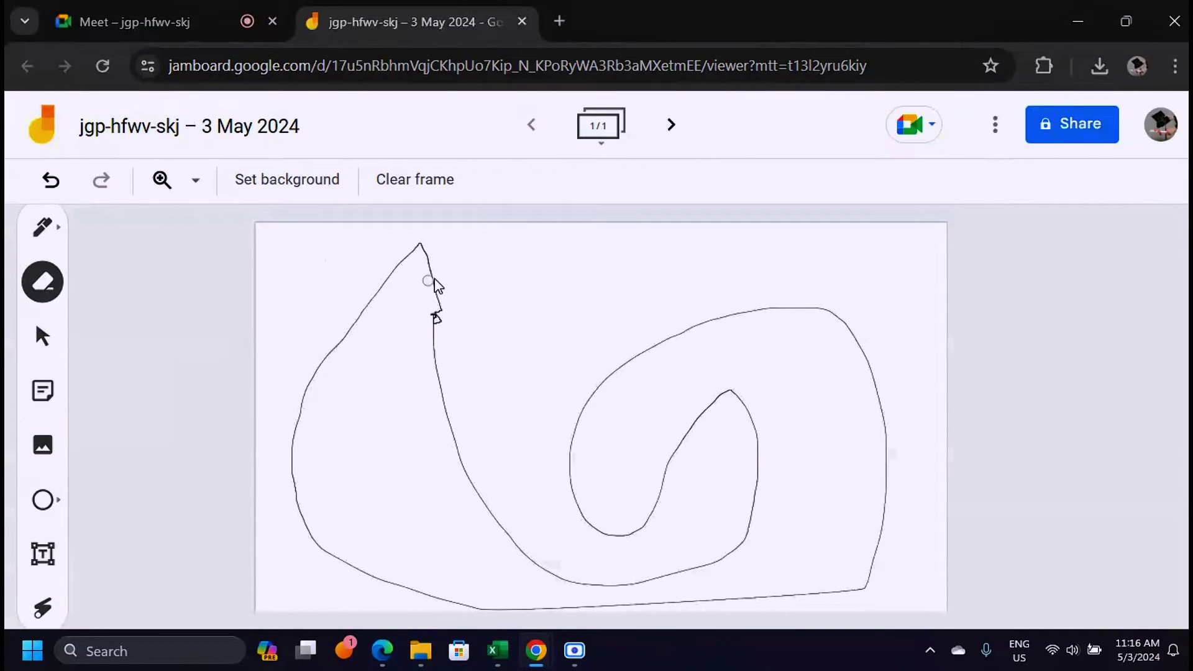
mouse_move(433, 257)
mouse_down()
mouse_move(458, 474)
mouse_move(405, 322)
mouse_move(416, 242)
mouse_move(416, 264)
mouse_move(368, 283)
mouse_up()
click(41, 336)
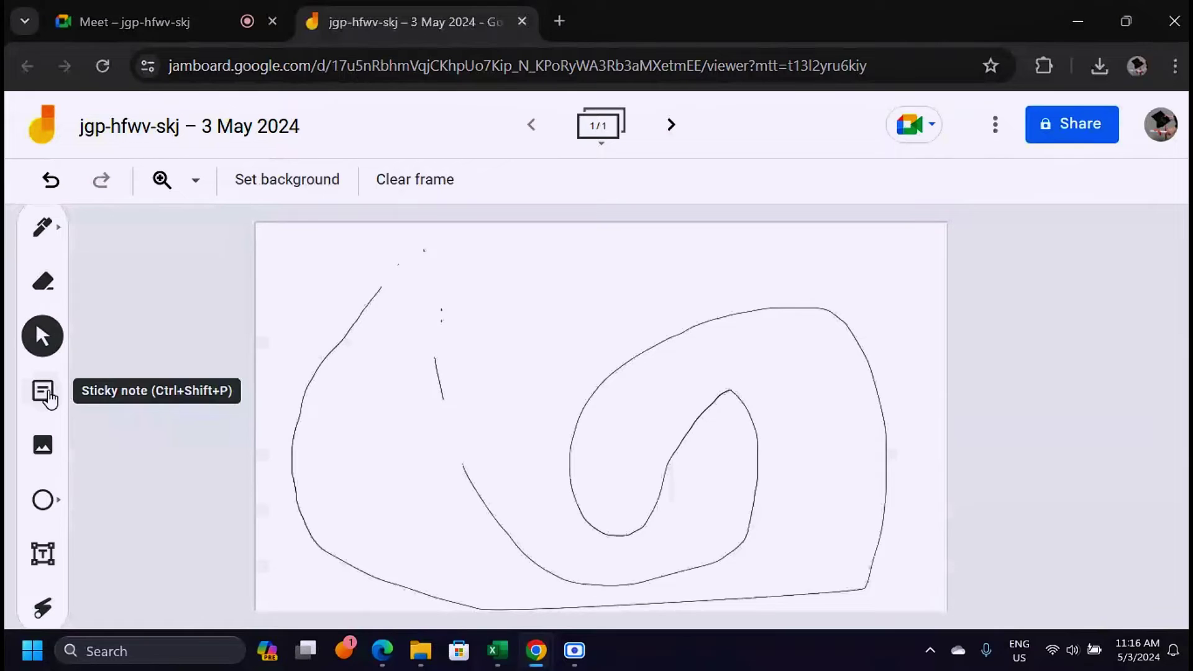
Add three yellow sticky notes reading "djfjkhgdfgsdfgdf", "gfhfghfgh" and "ghjfghjfh"
click(44, 392)
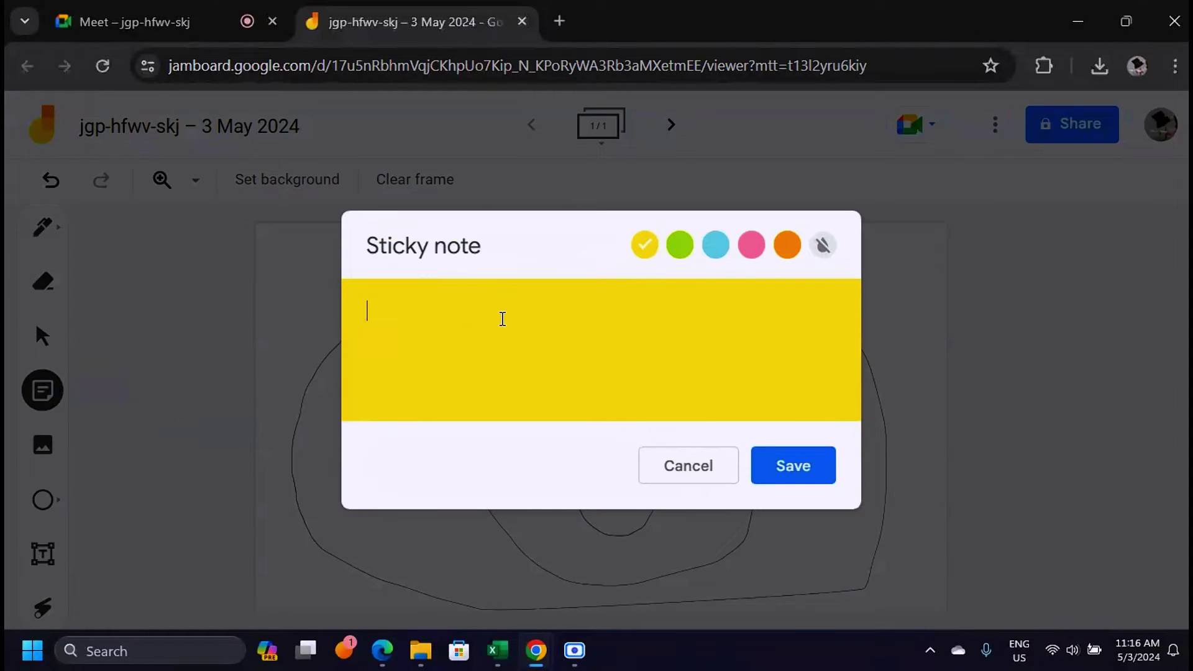
text(djfjkhgdfgs)
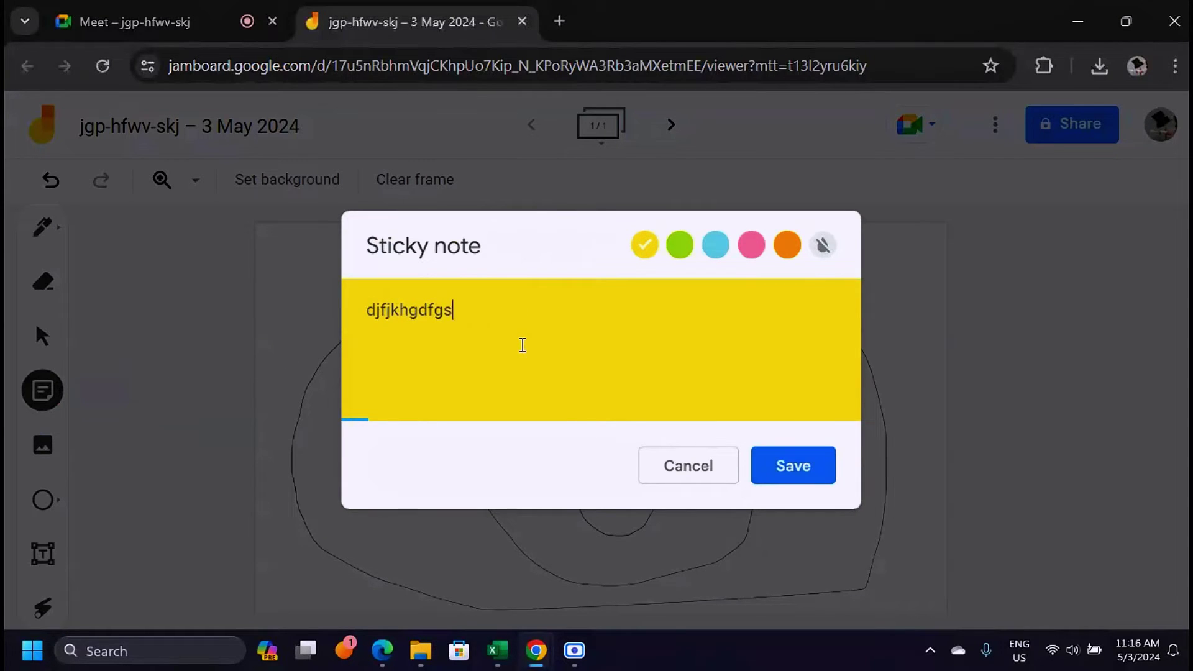
text(dfgdf)
key(Return)
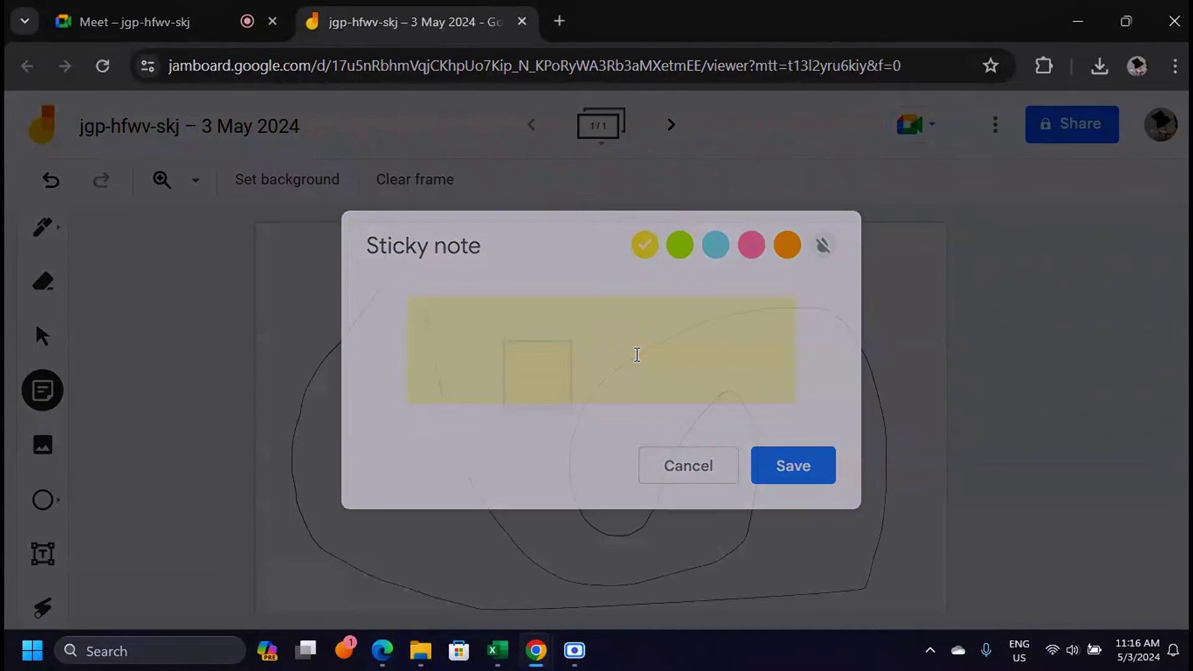
text(gfhfghfgh)
key(Return)
text(ghjfghjfh)
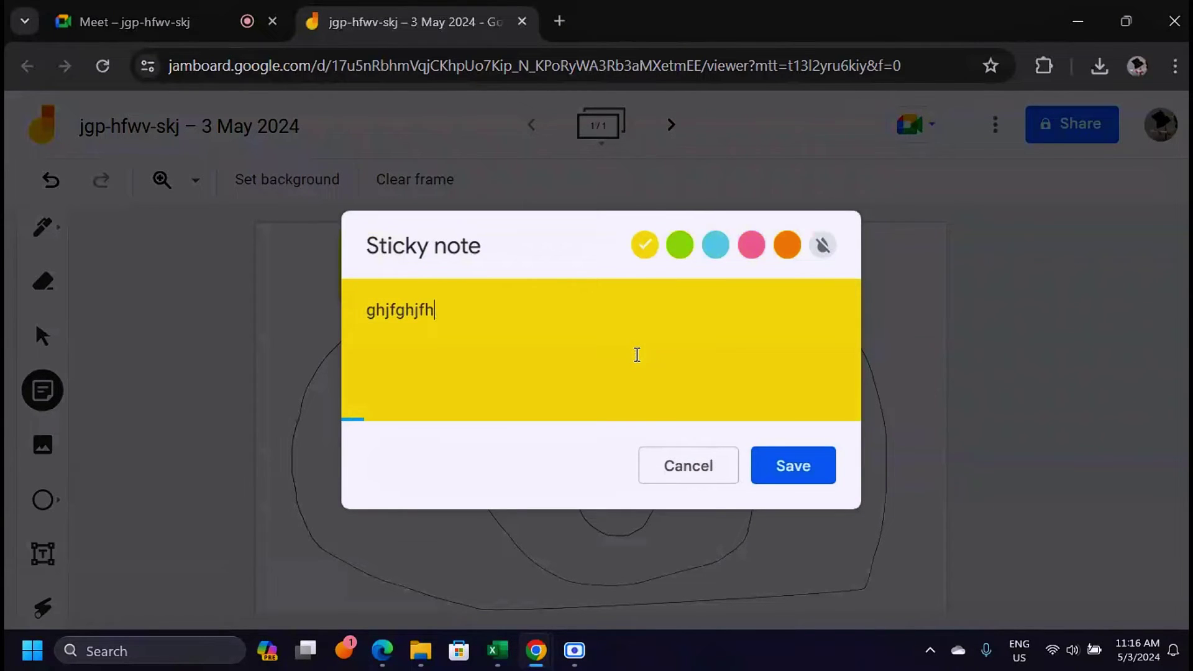
key(Return)
text(hjkjhk)
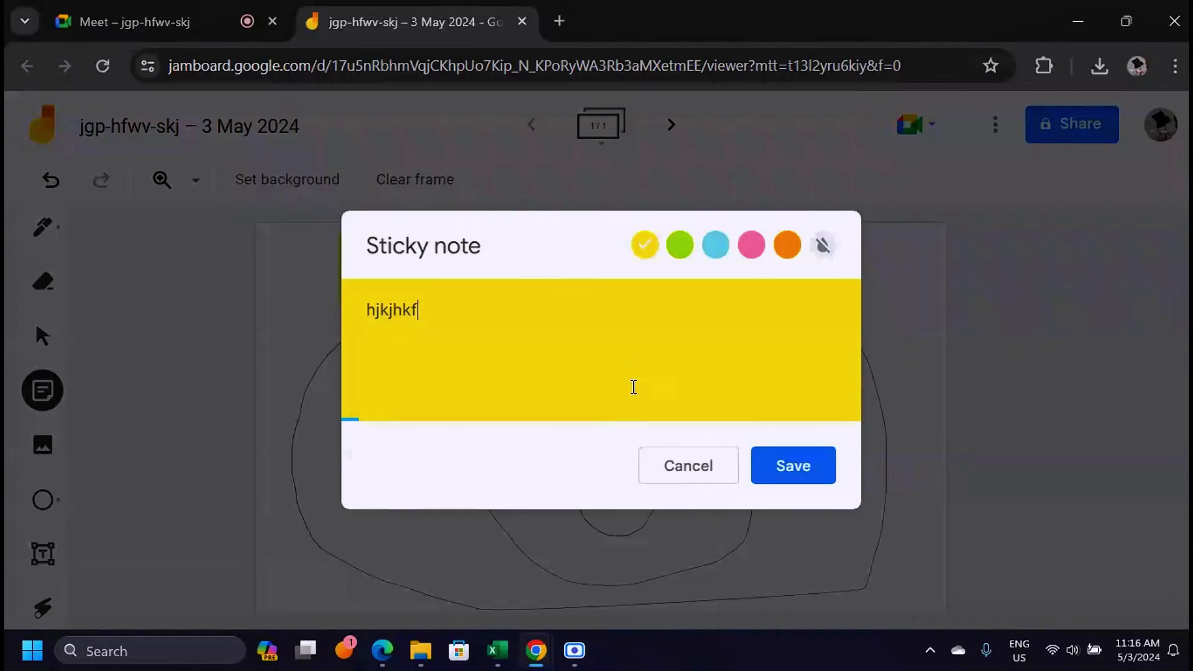
text(f)
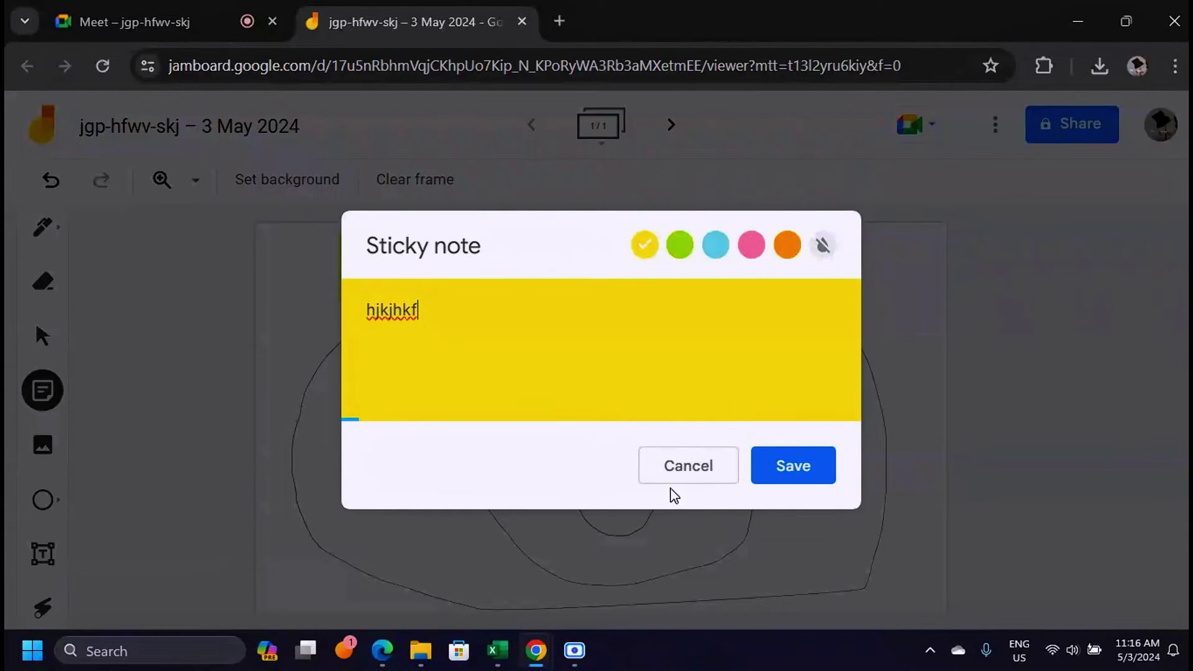
click(727, 476)
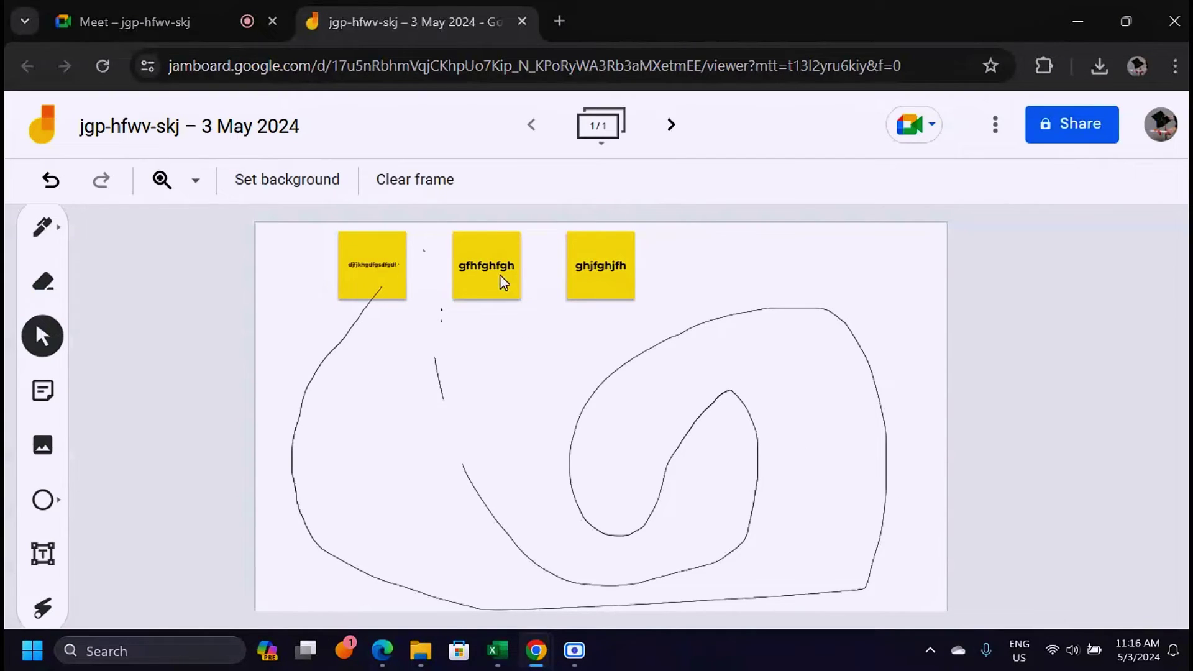
Spread the three sticky notes around the looping drawing, and look at the available sources for adding an image
drag(504, 283, 516, 426)
drag(613, 277, 876, 402)
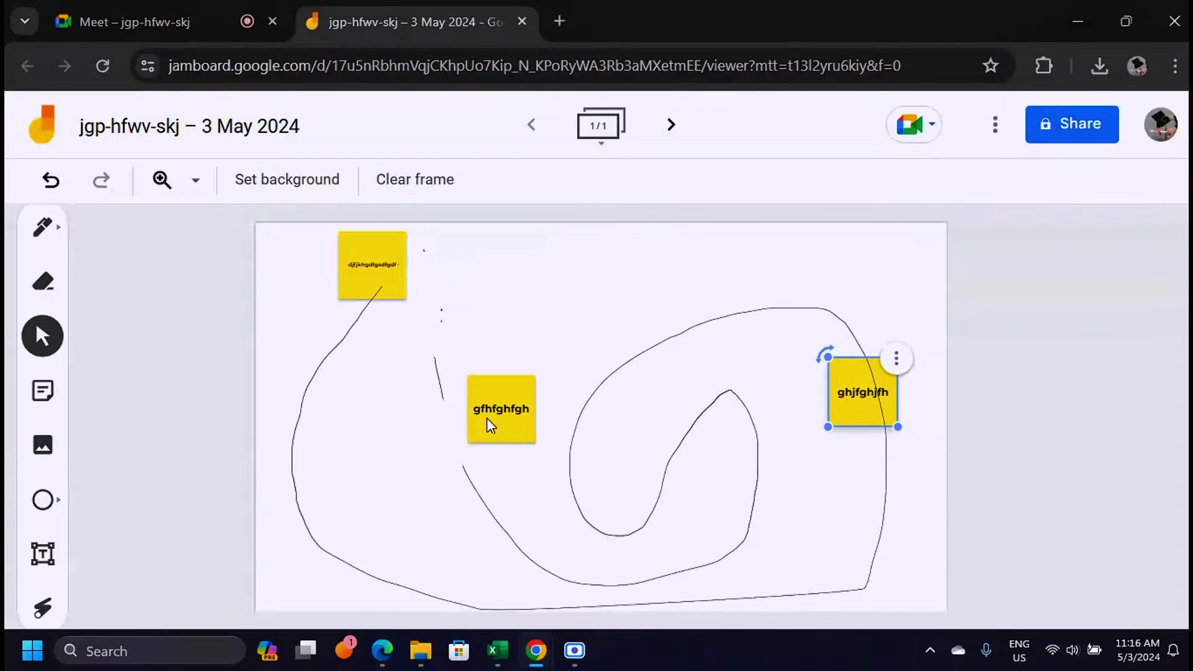
drag(490, 425, 676, 281)
drag(376, 269, 548, 392)
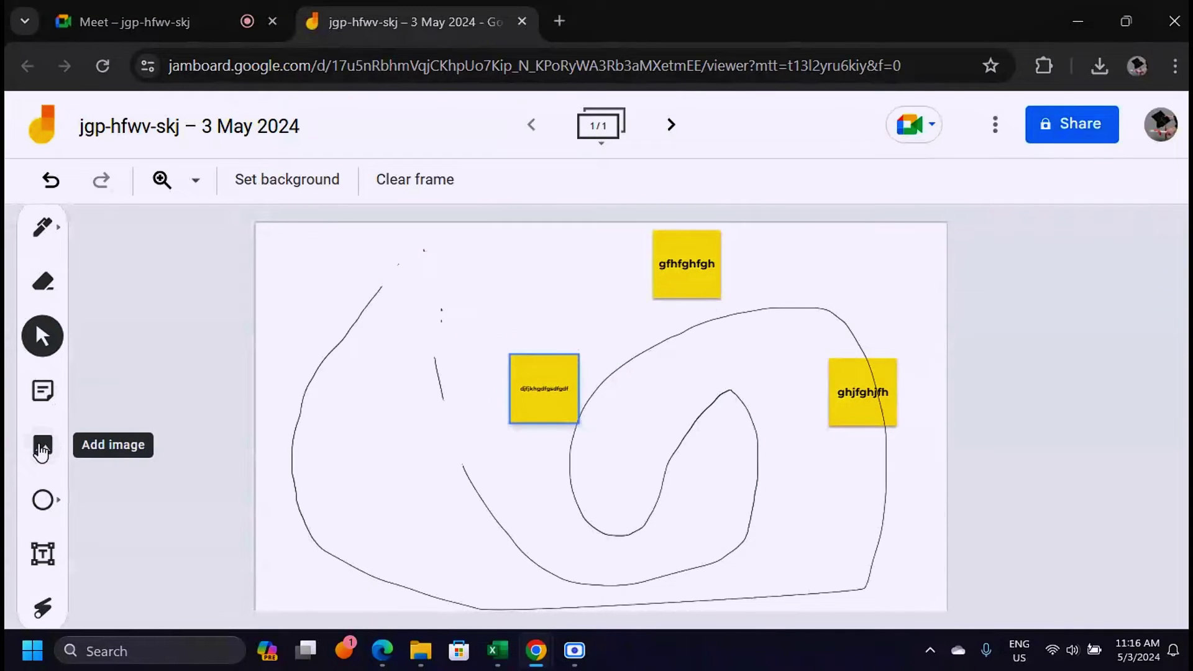
click(41, 448)
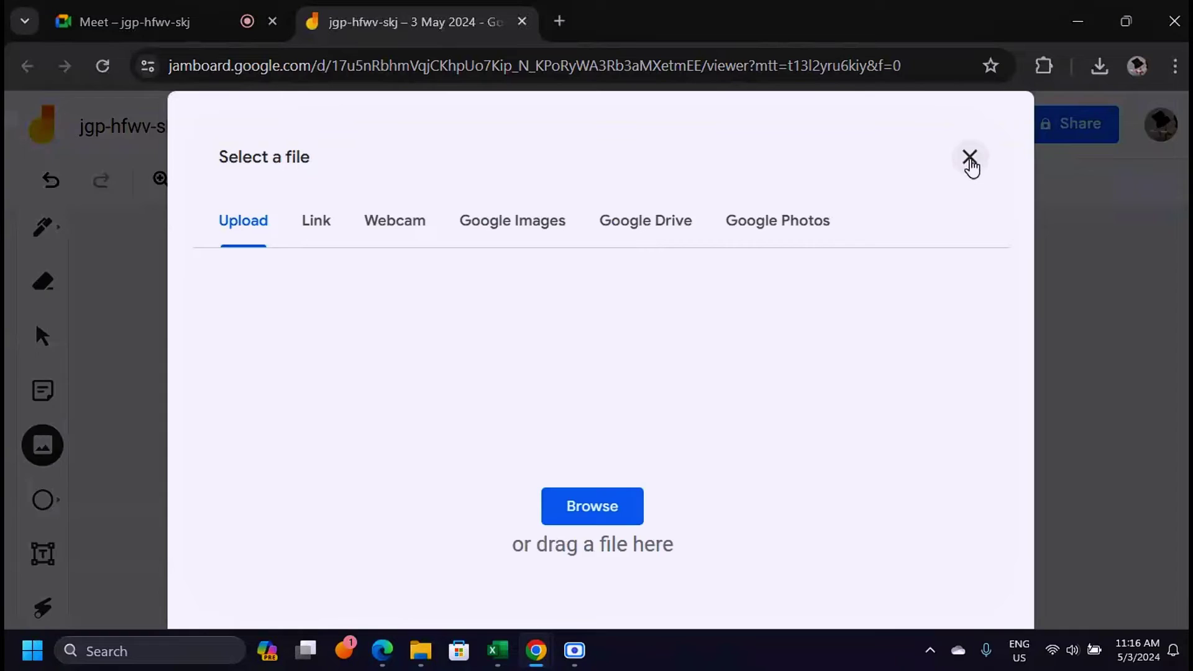
click(970, 158)
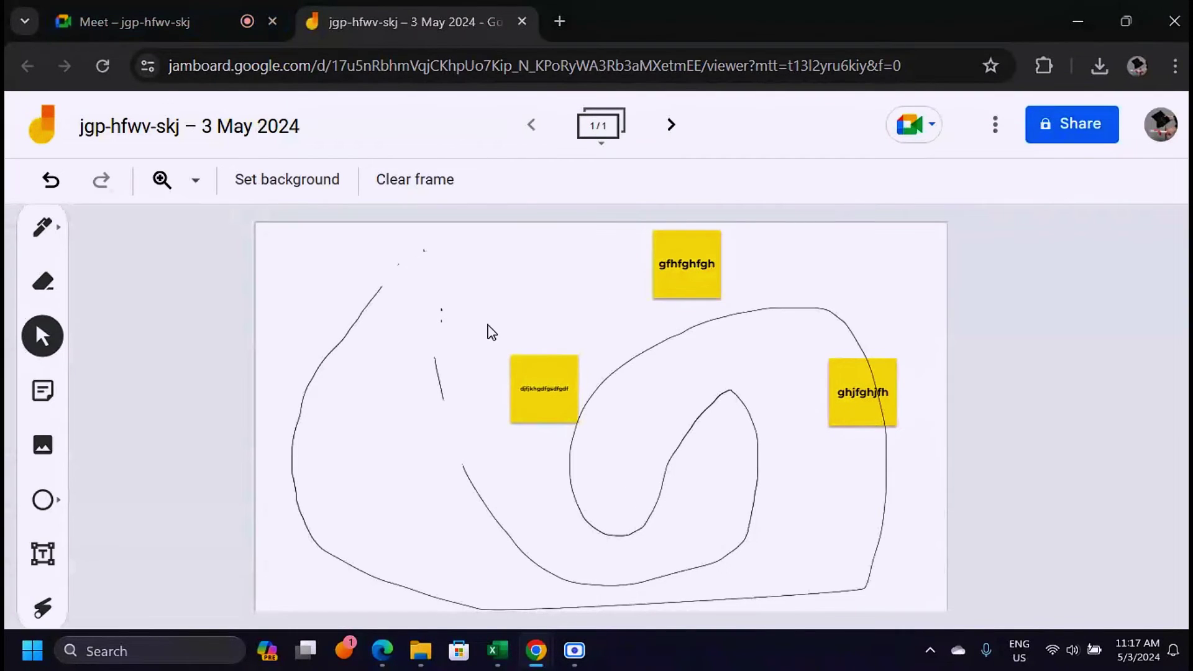
Switch to the Google Meet call and present the Jamboard browser tab to it
click(186, 21)
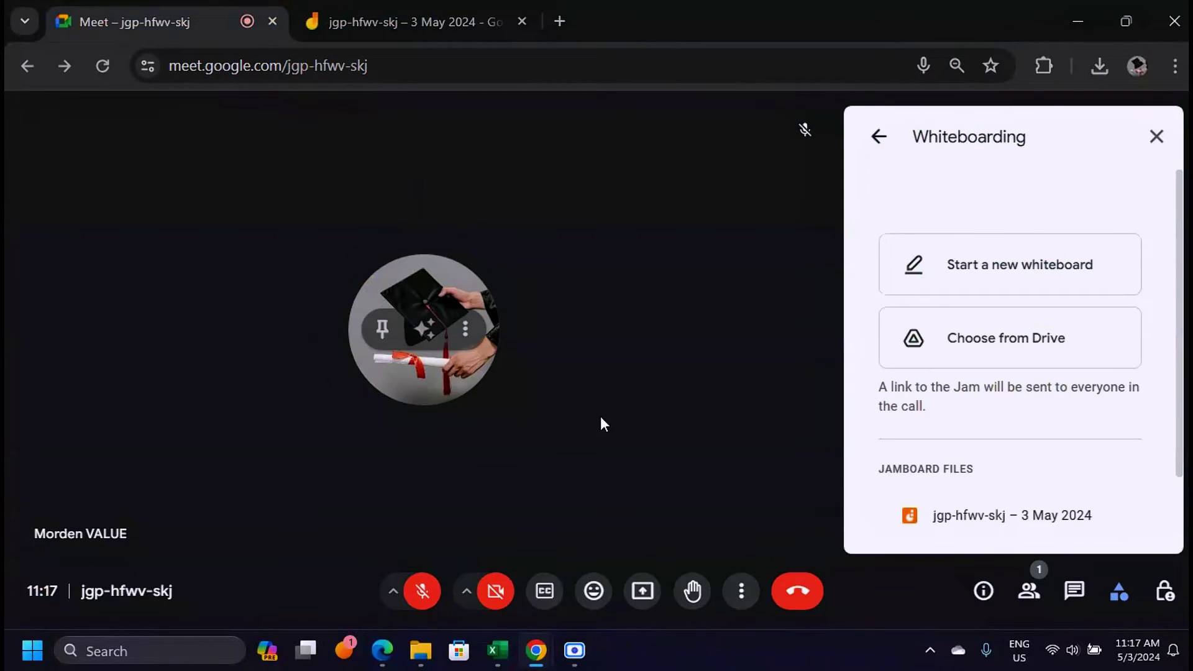
click(643, 591)
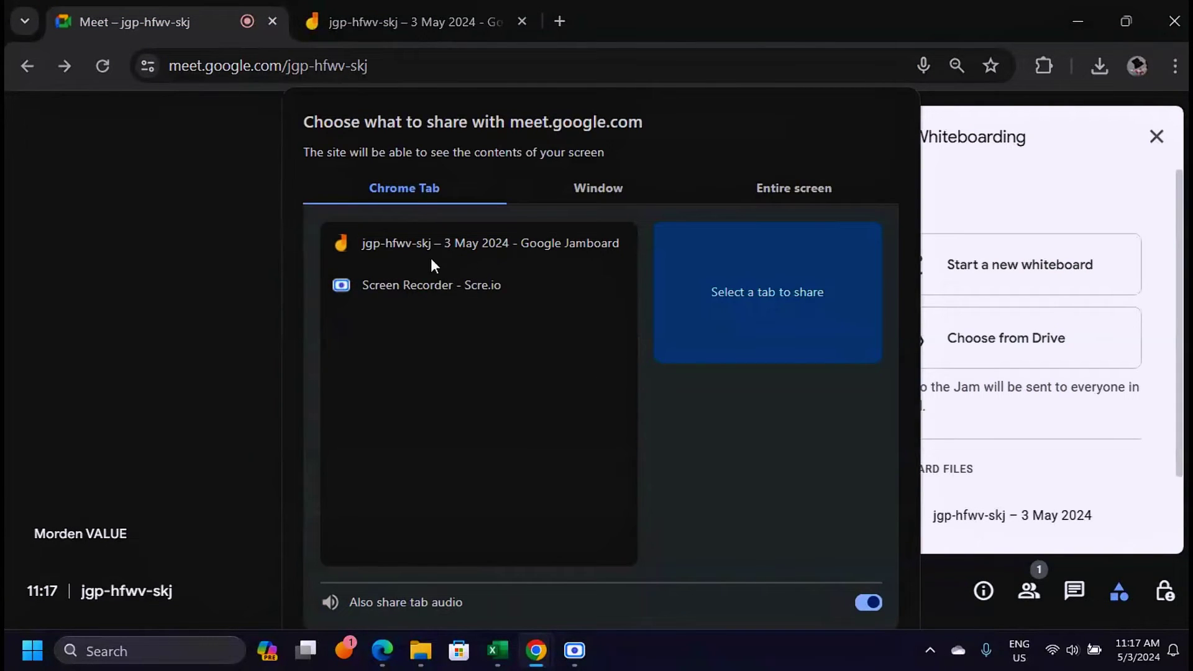
click(445, 256)
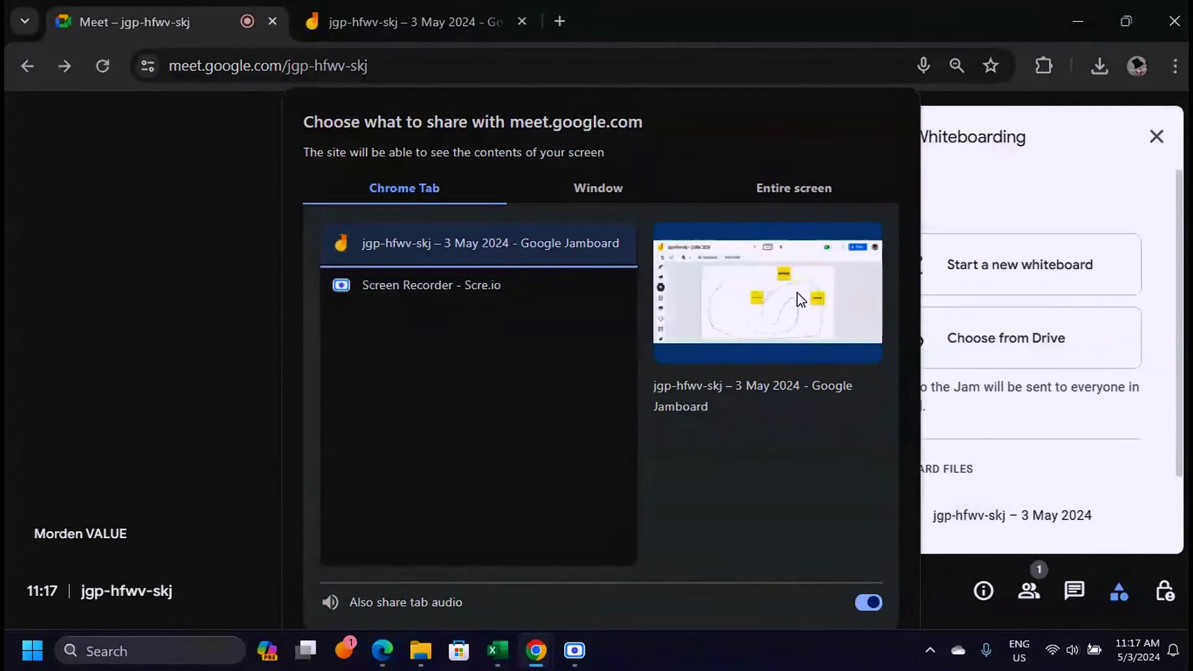
key(Return)
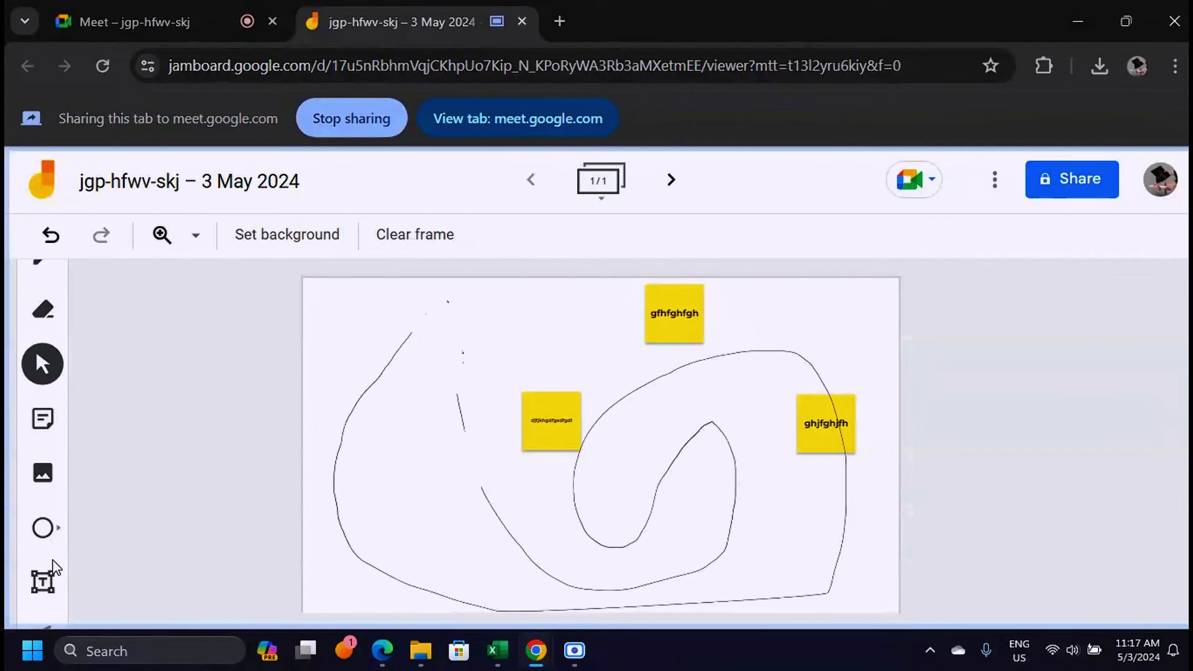
Add a text box inside the drawing's lower-left loop reading "fkgjflksdfgsdfgfgdfgdfgsdfgsdfgsdfgsdfg"
click(43, 578)
click(362, 488)
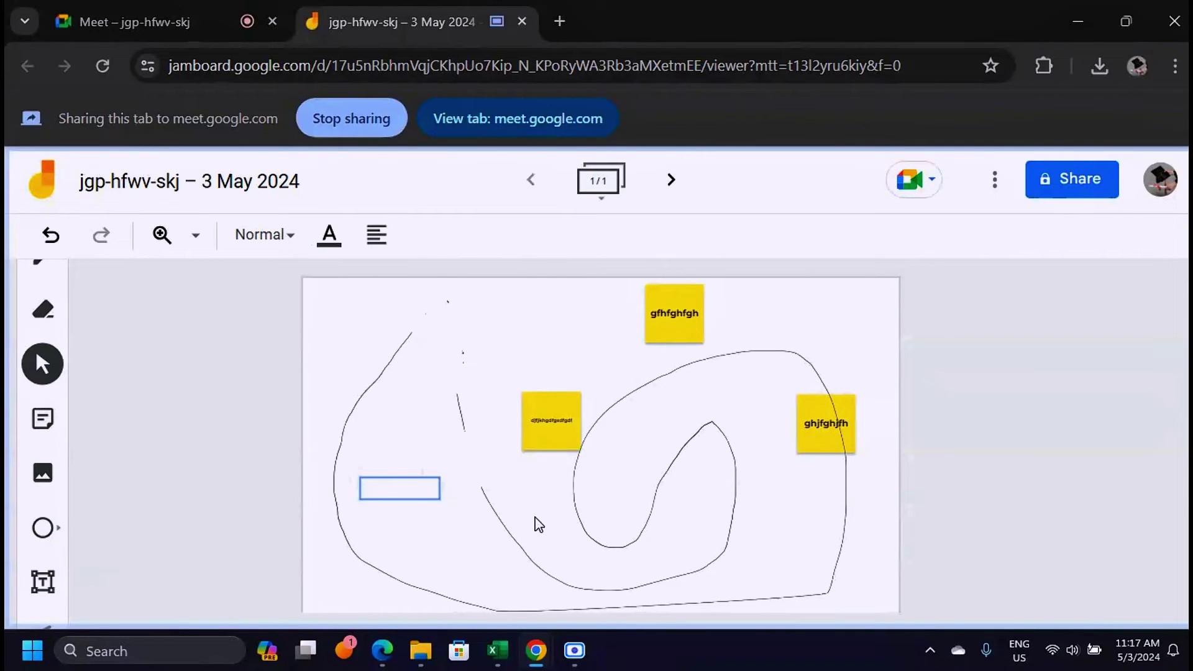
text(fkgjflksdfgsdfgfgdfgdfgsdfgsd)
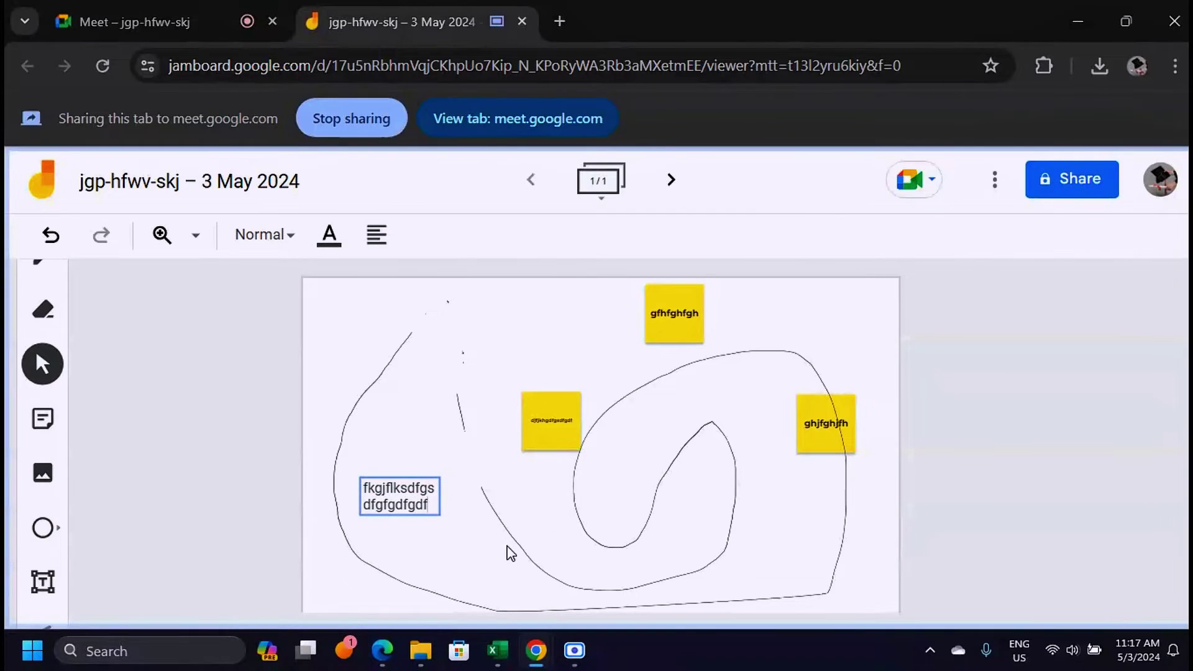
text(fgsdfgsdfg)
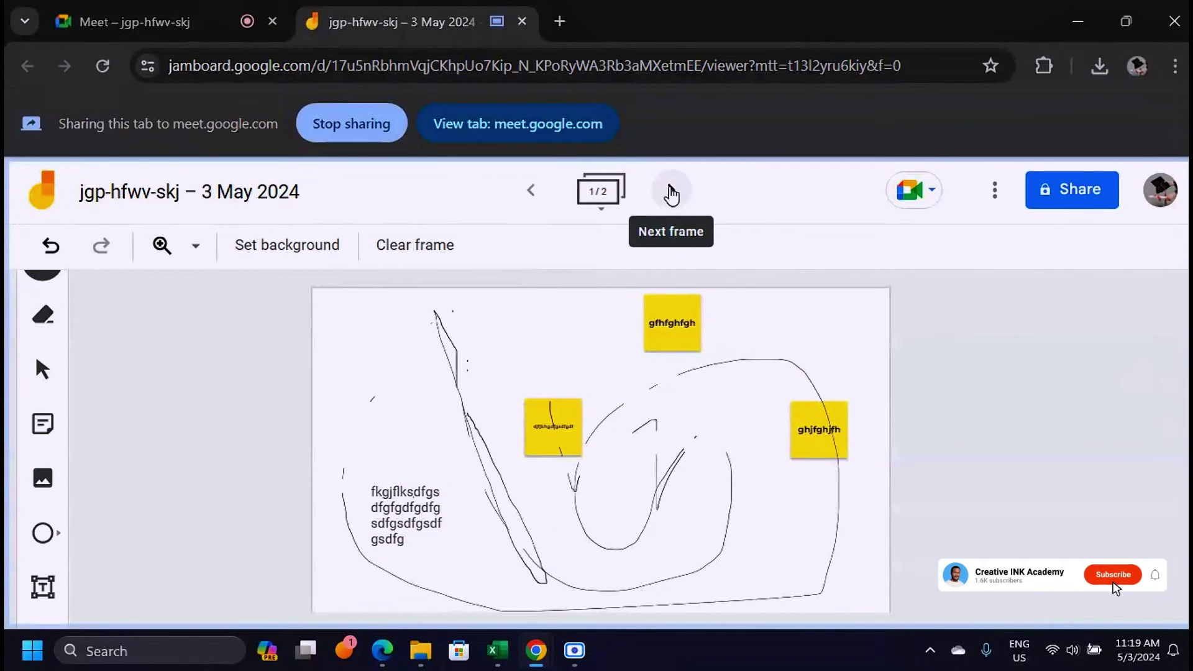
On the second frame, add yellow sticky notes "hfghfghdfgh" and "gdfghdgh", placing them side by side near the frame's upper-left corner
click(671, 195)
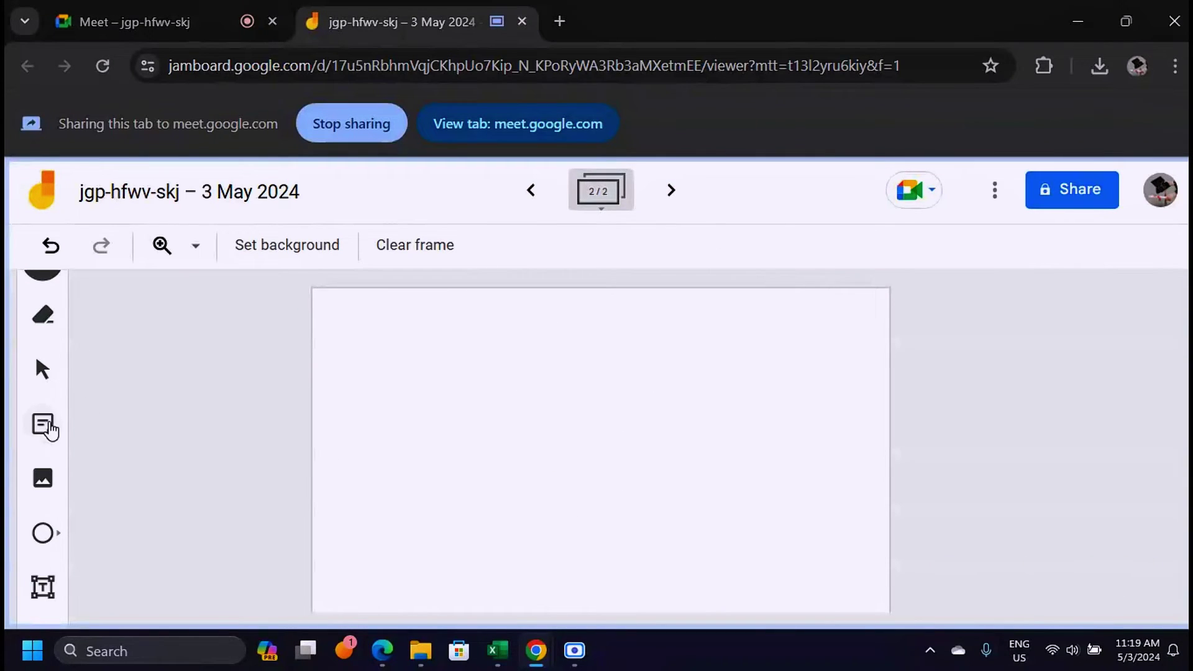
click(51, 428)
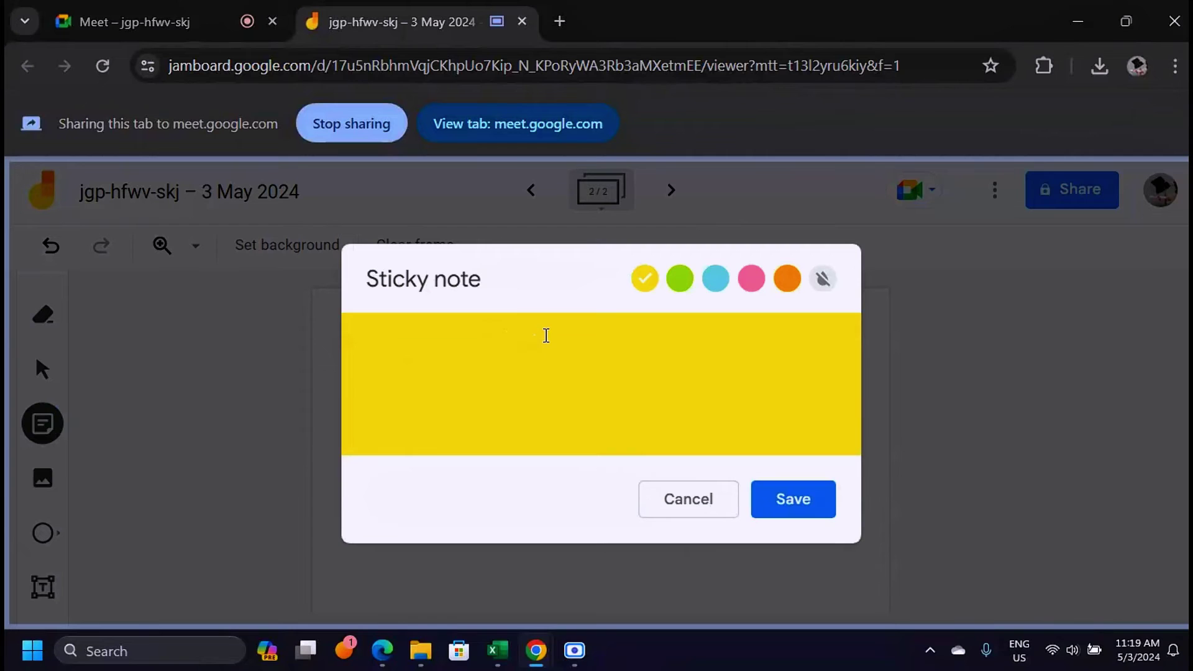
text(hfghfghdfgh)
key(ctrl+Return)
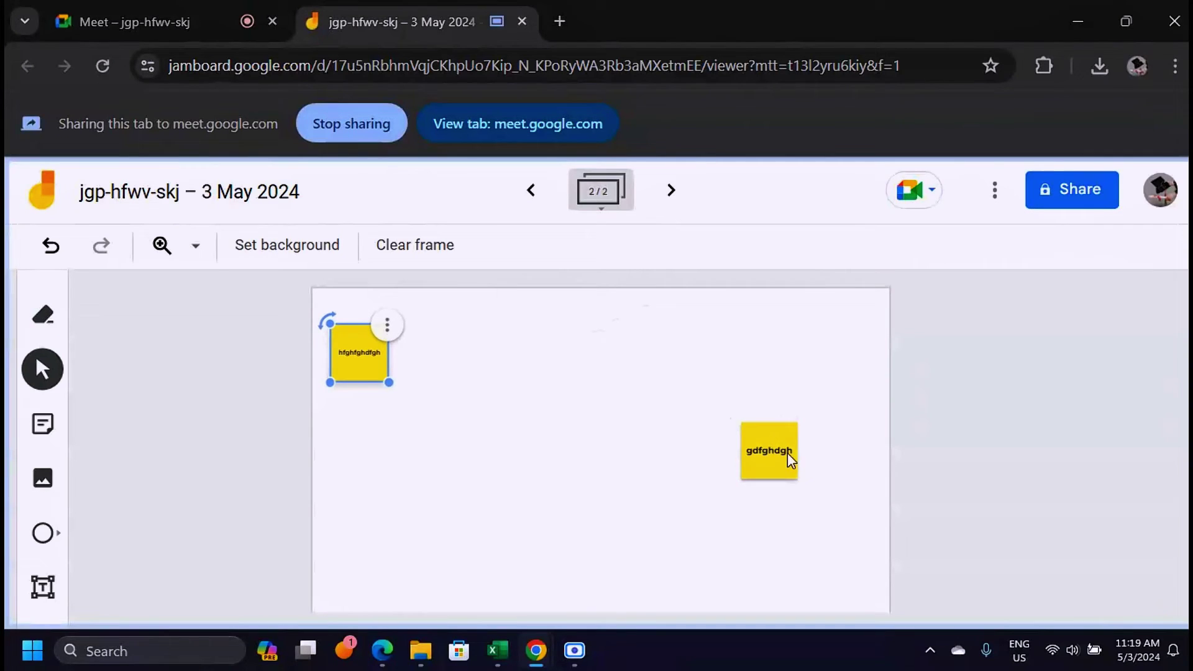
drag(789, 460, 483, 351)
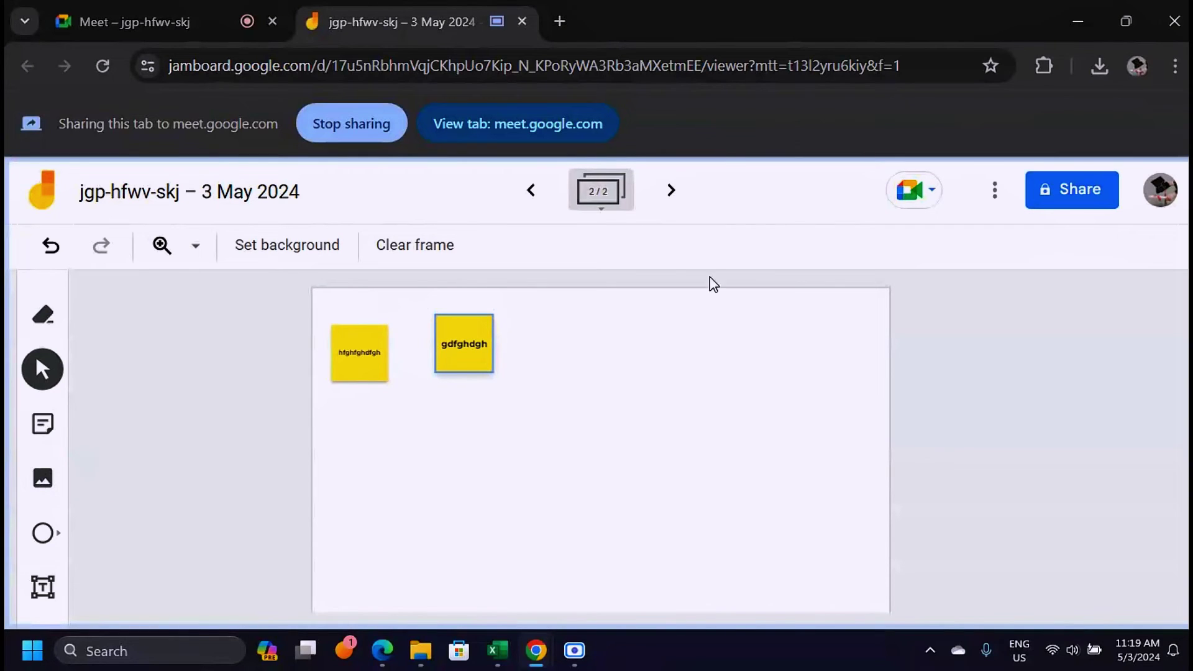
Add three blank frames after the second frame of the whiteboard
click(673, 194)
click(673, 195)
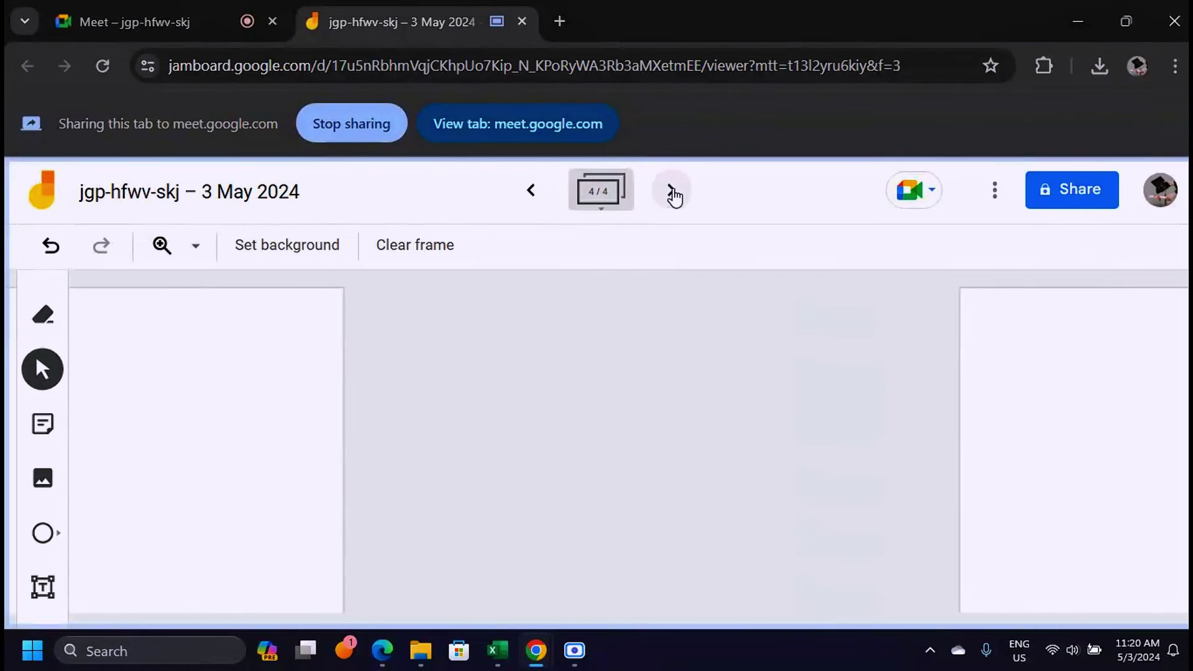
click(675, 196)
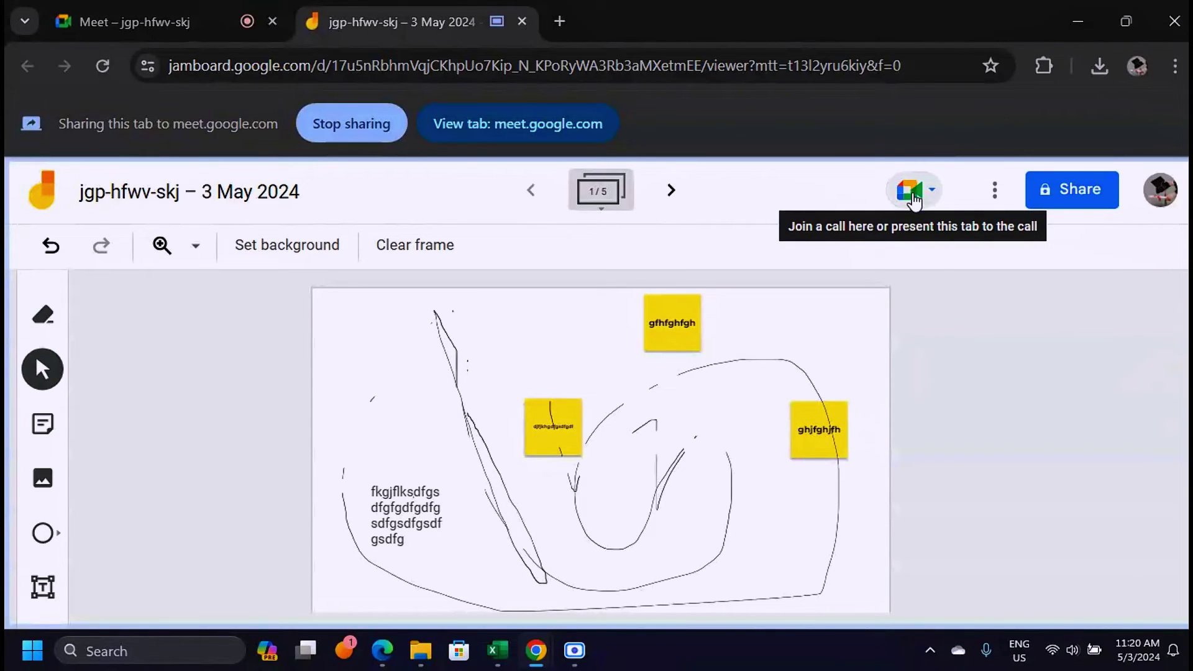
Present only this whiteboard tab to the call from Jamboard, taking over as main presenter and allowing access to the tab
click(911, 196)
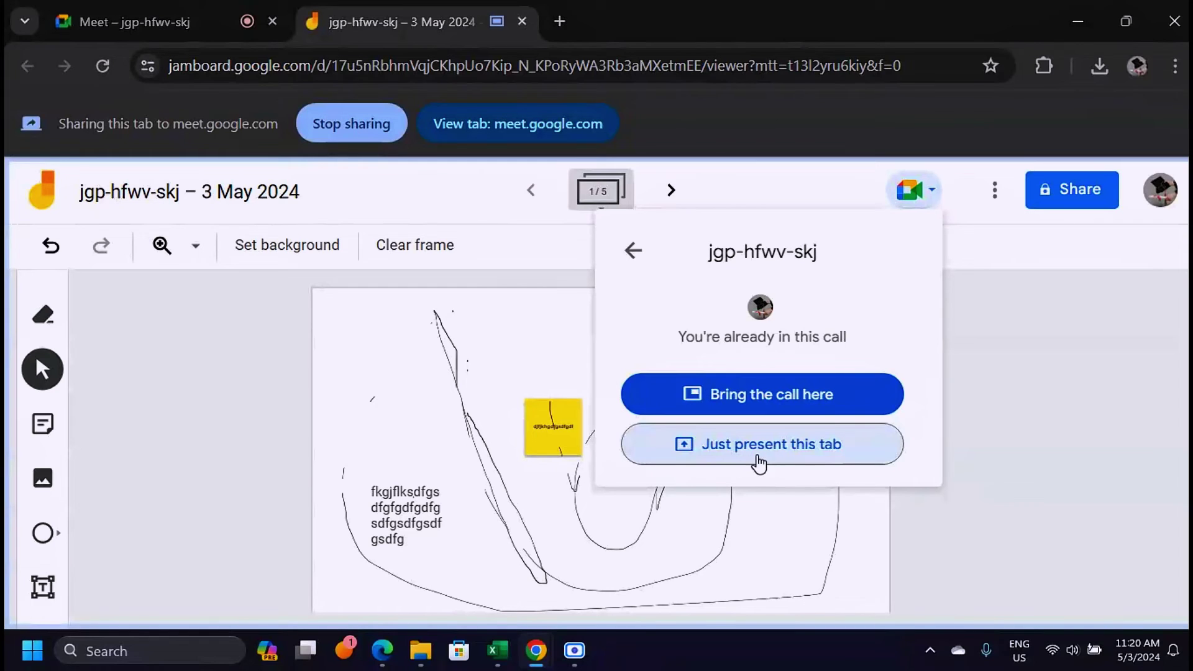
click(806, 450)
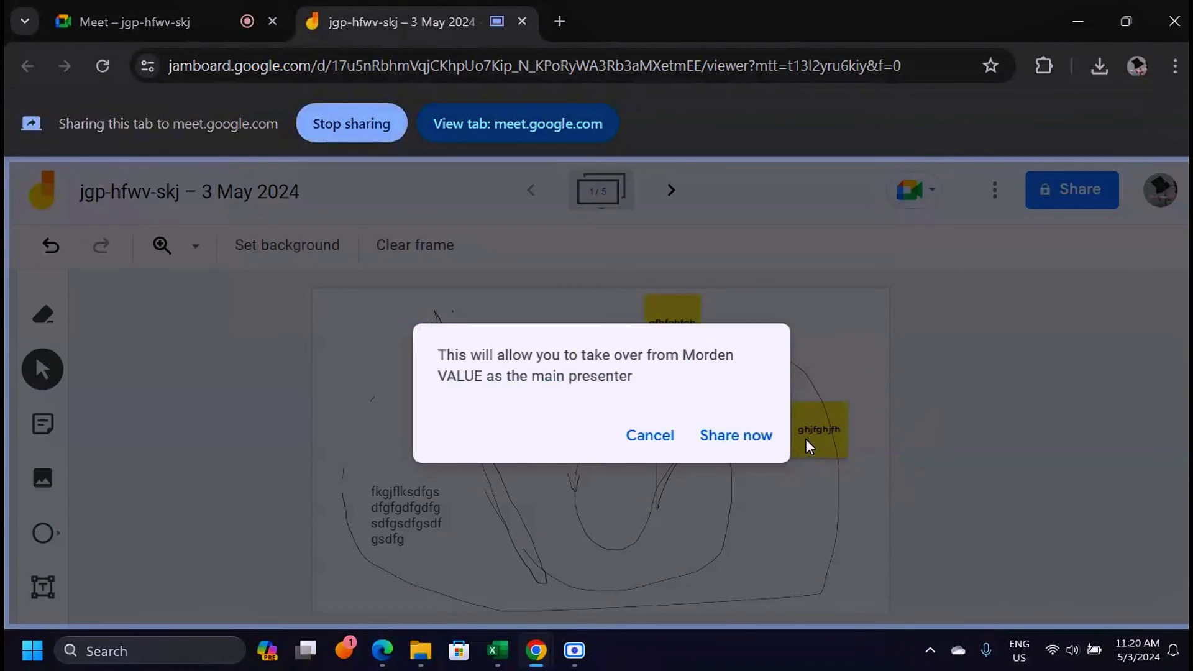
click(746, 439)
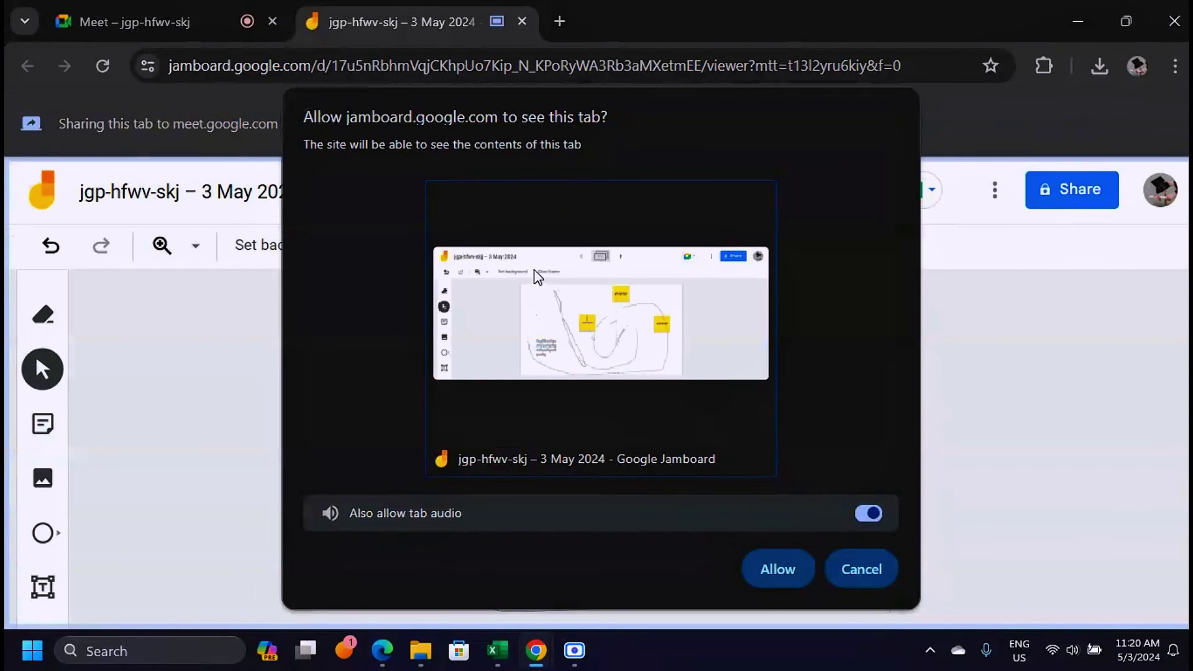
click(786, 574)
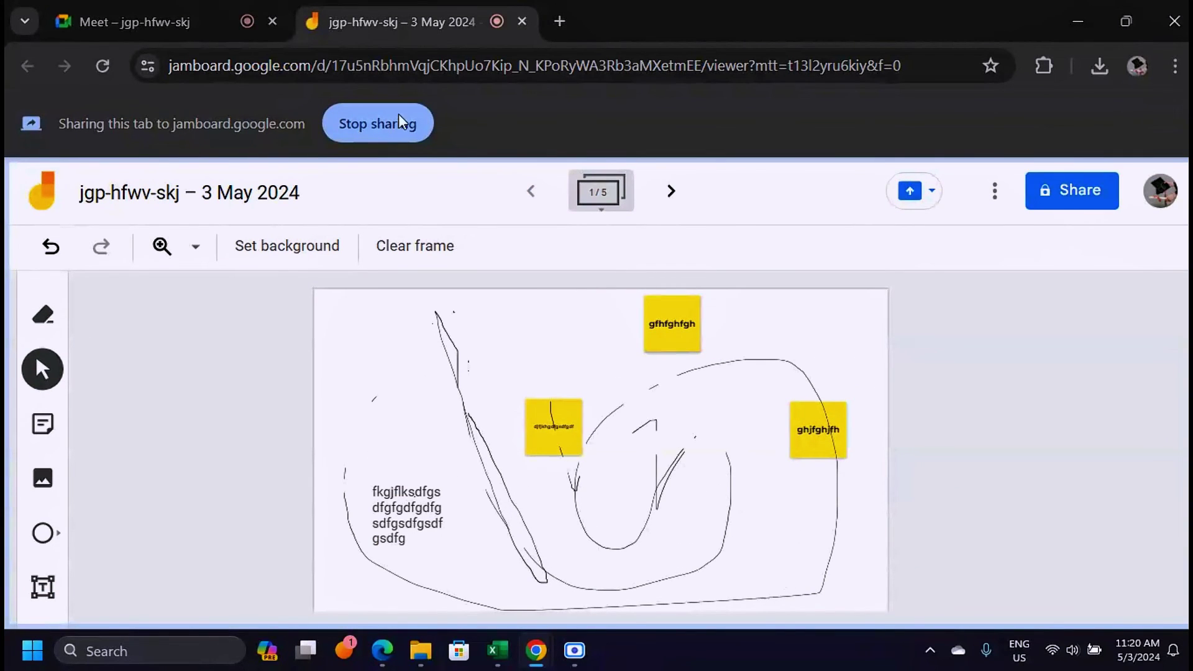
Check the shared whiteboard in the Meet call, advance it to the second frame in Jamboard, and view that frame in Meet
click(249, 6)
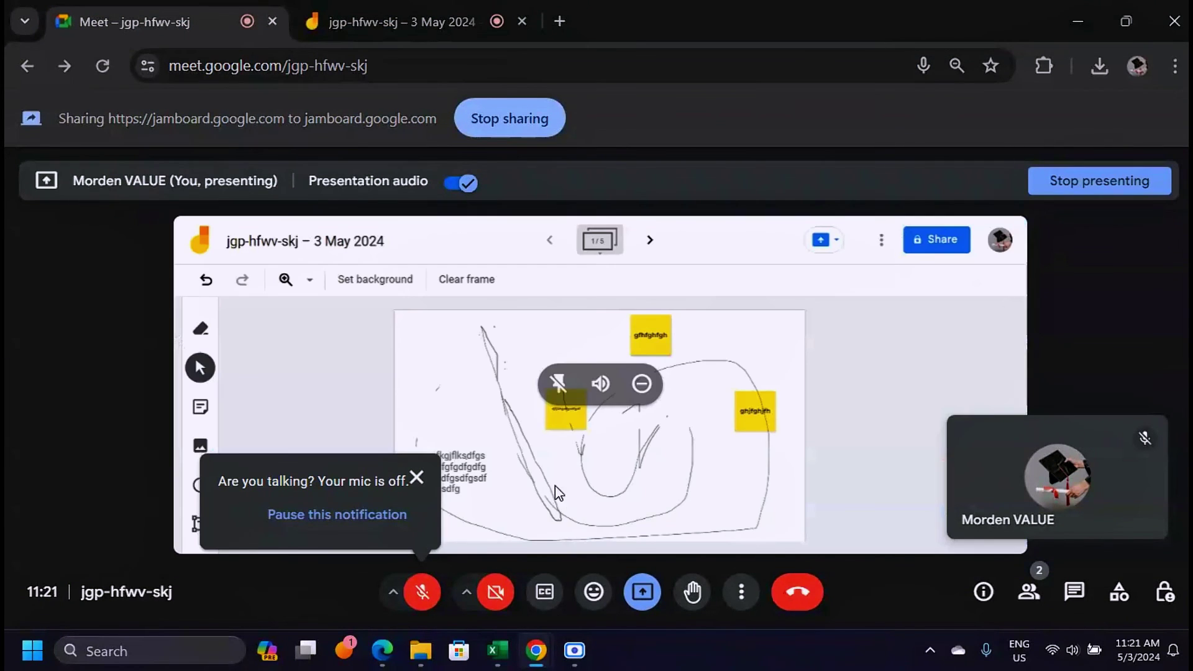
key(ctrl+Tab)
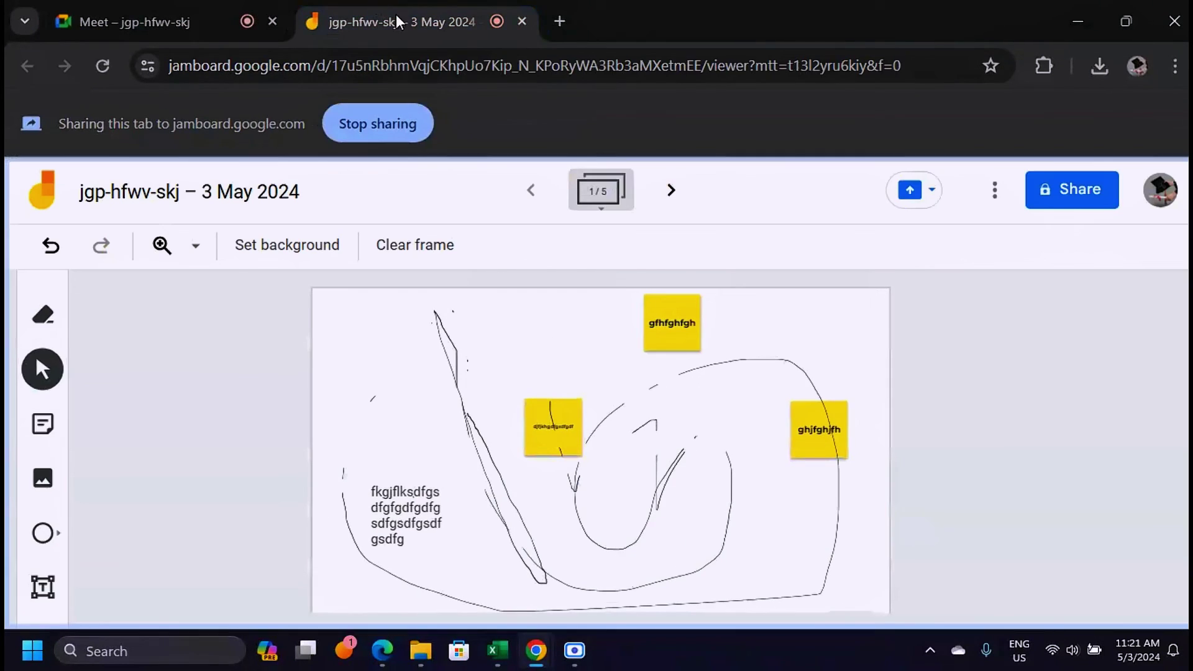
click(668, 192)
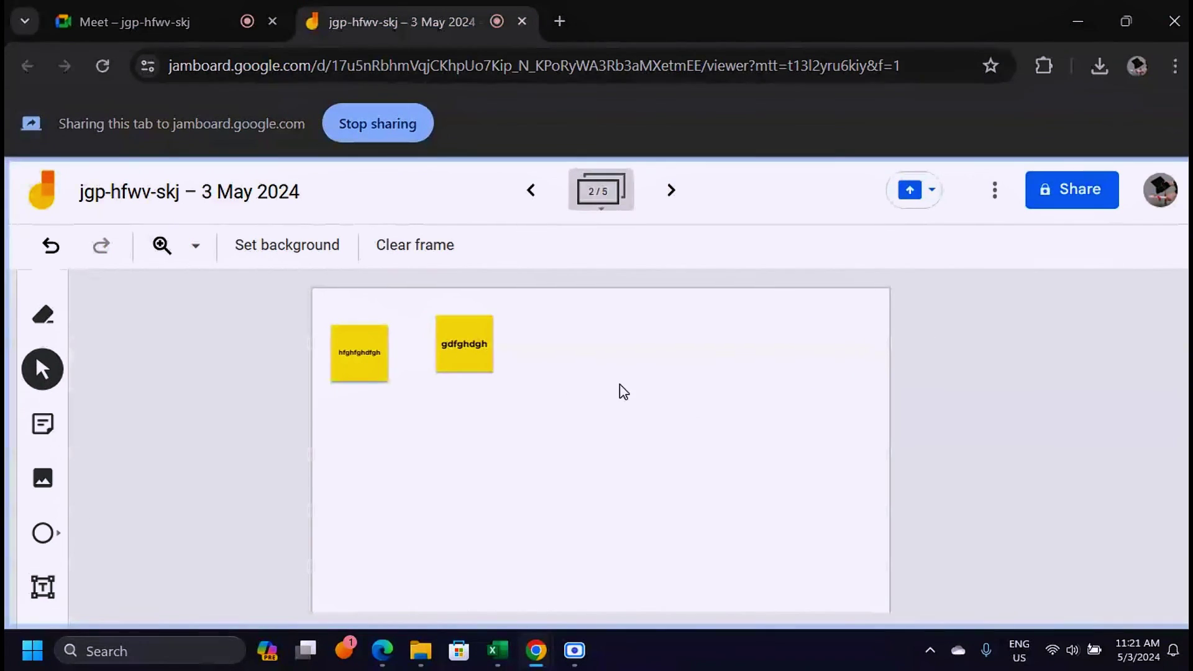
key(ctrl+Tab)
mouse_move(553, 428)
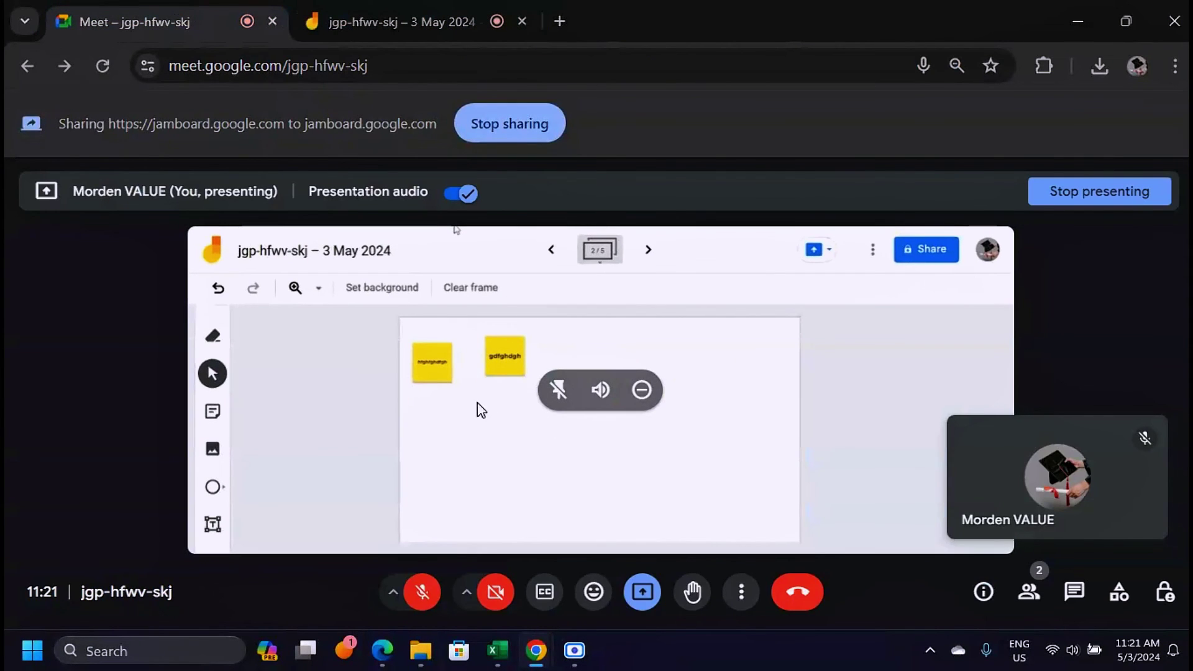
Advance the presented whiteboard to its blank third frame in Jamboard and view it in the Meet call
key(ctrl+Tab)
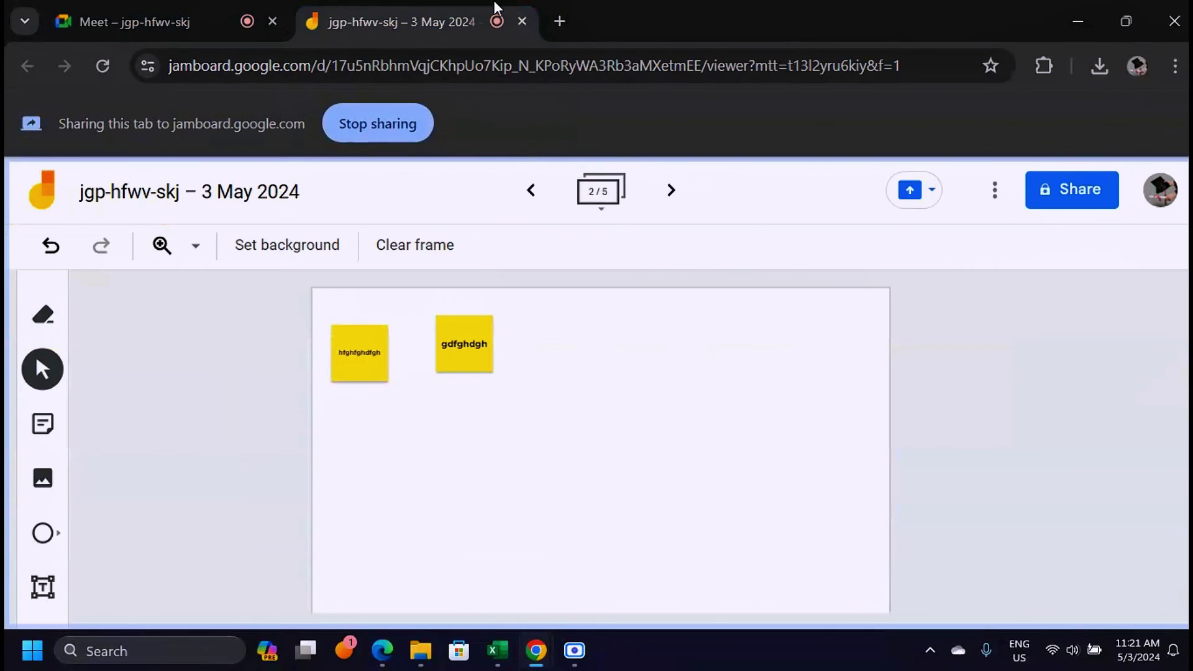
click(671, 191)
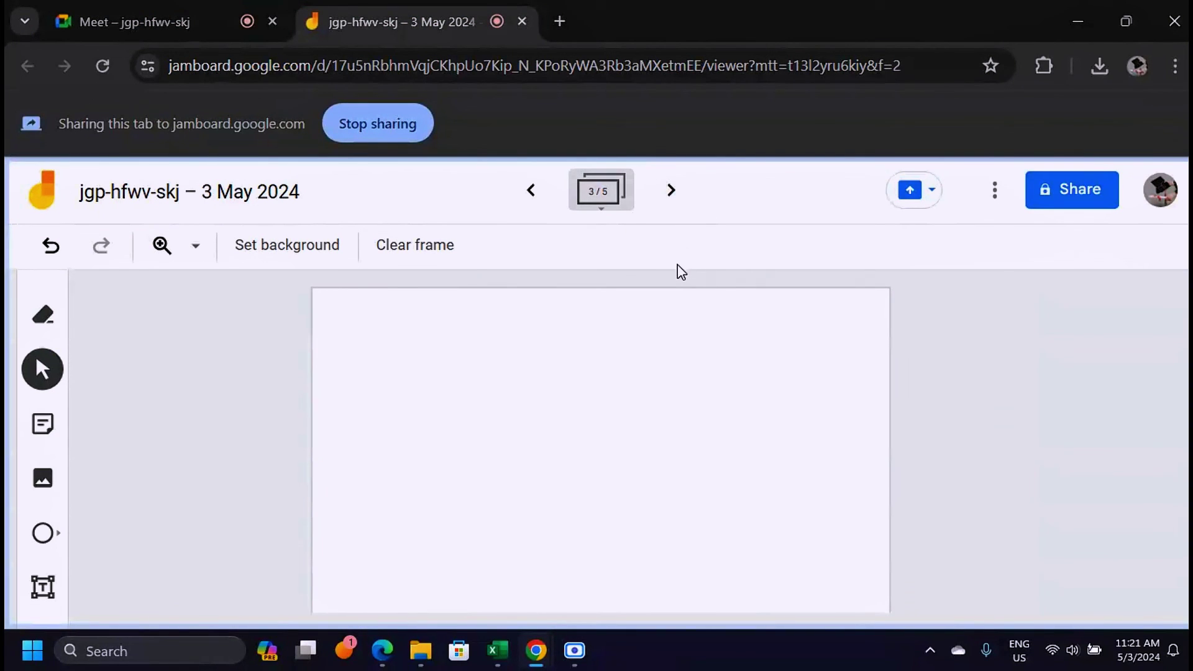
click(275, 9)
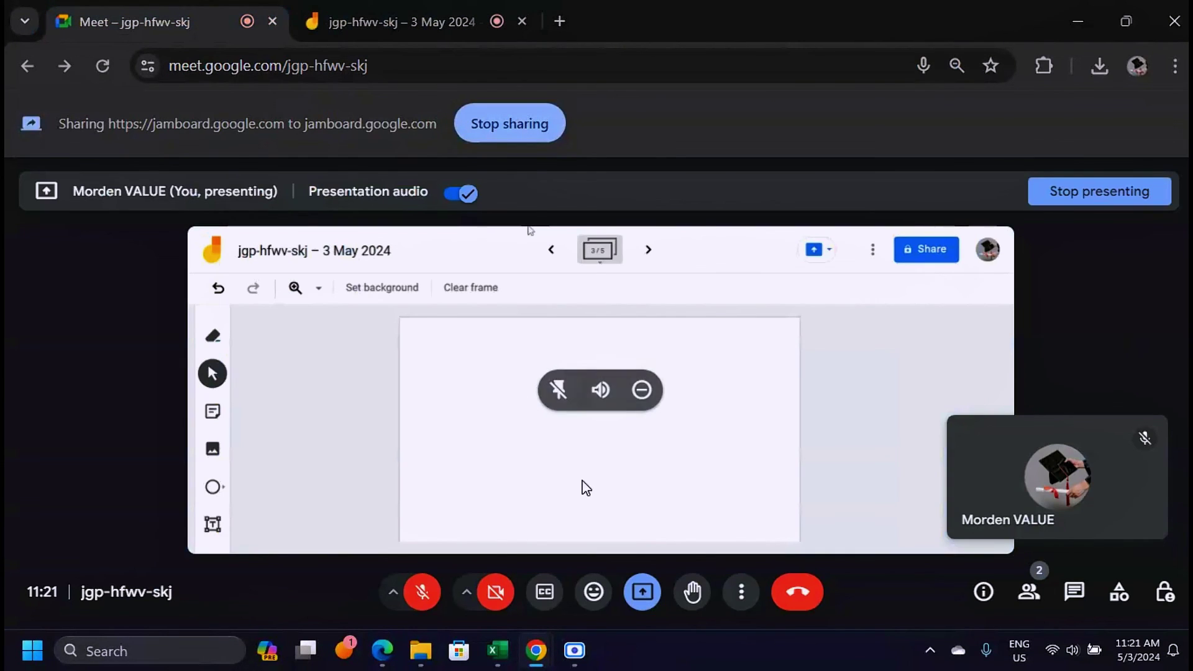